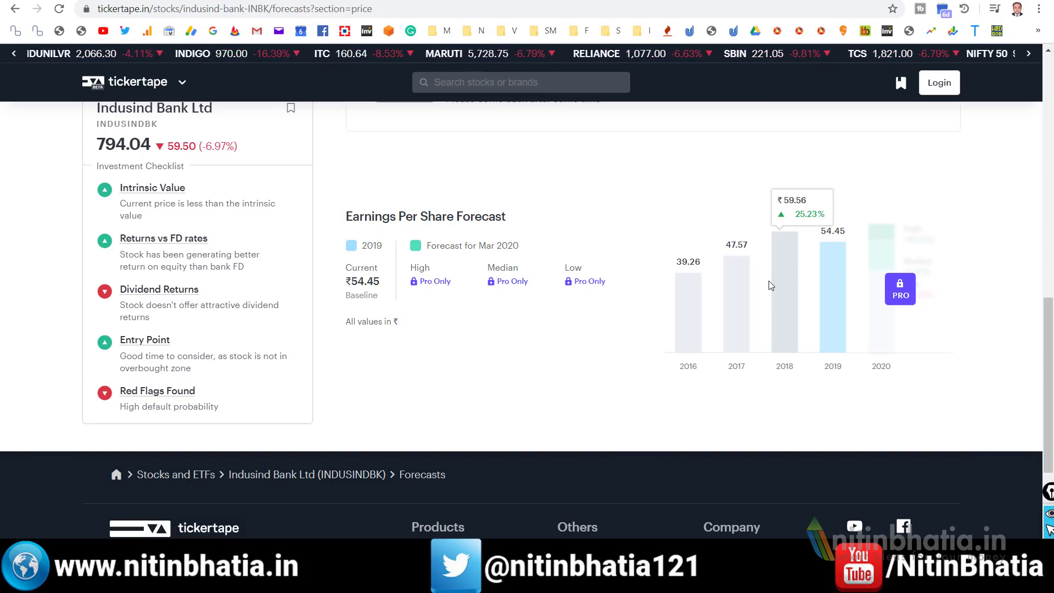
Step: Review the analysts' ratings and the price forecast chart on the Indusind Bank Ltd forecasts page
scroll(792, 268, up, 5)
scroll(767, 290, up, 7)
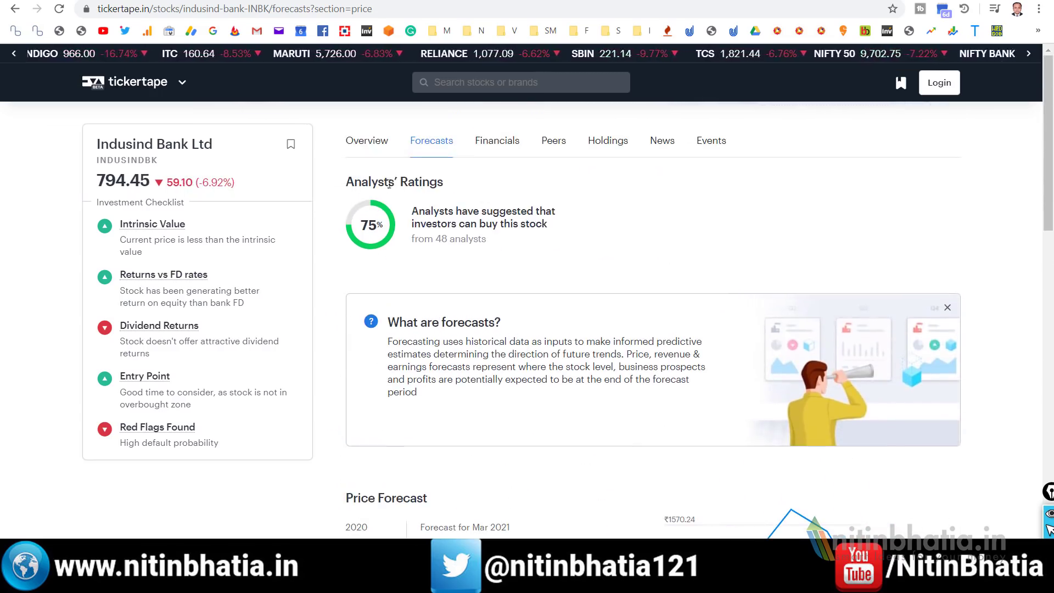
scroll(411, 238, down, 3)
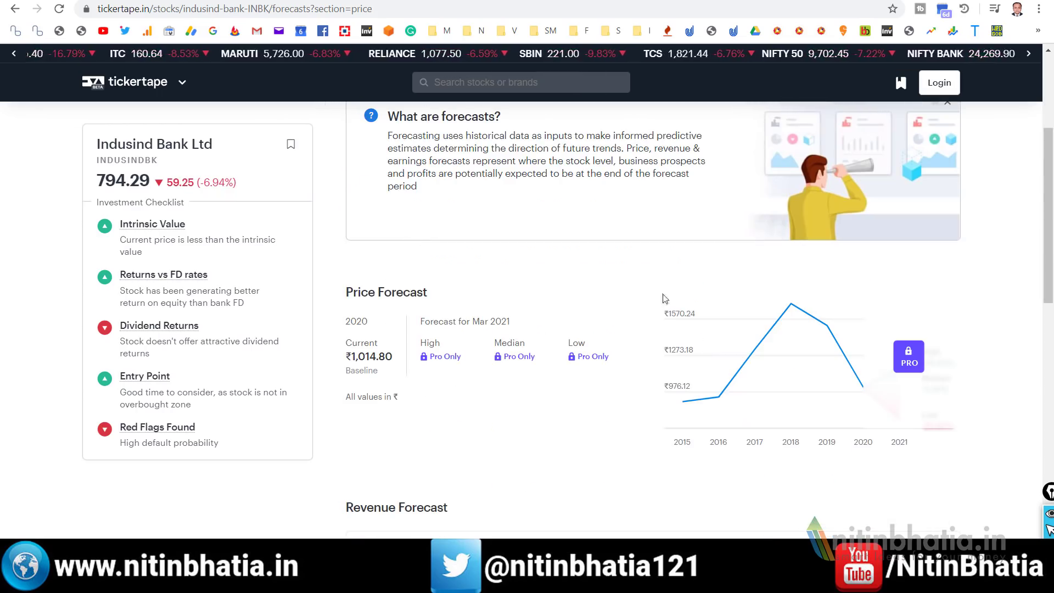
mouse_move(854, 394)
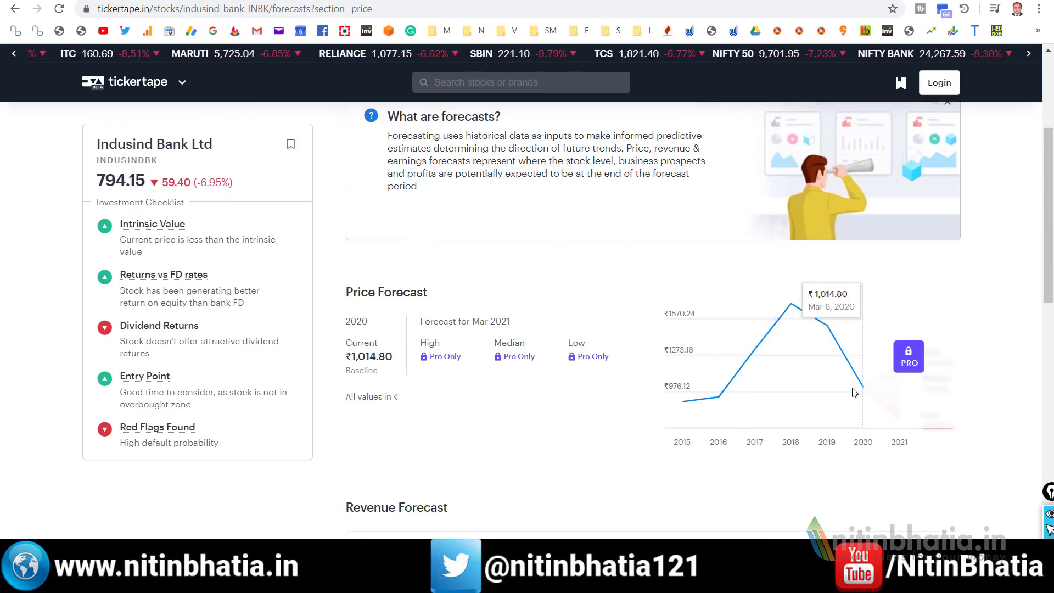
mouse_move(727, 332)
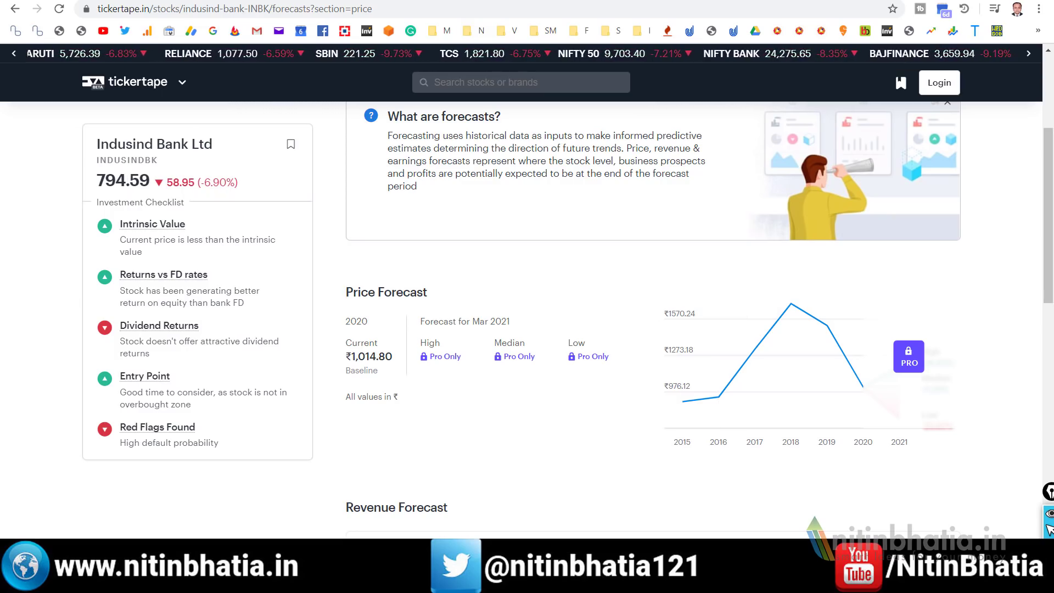
Step: Switch to the nitinbhatia.in home page, open Important Links and find the list of important links
click(335, 1)
mouse_move(512, 144)
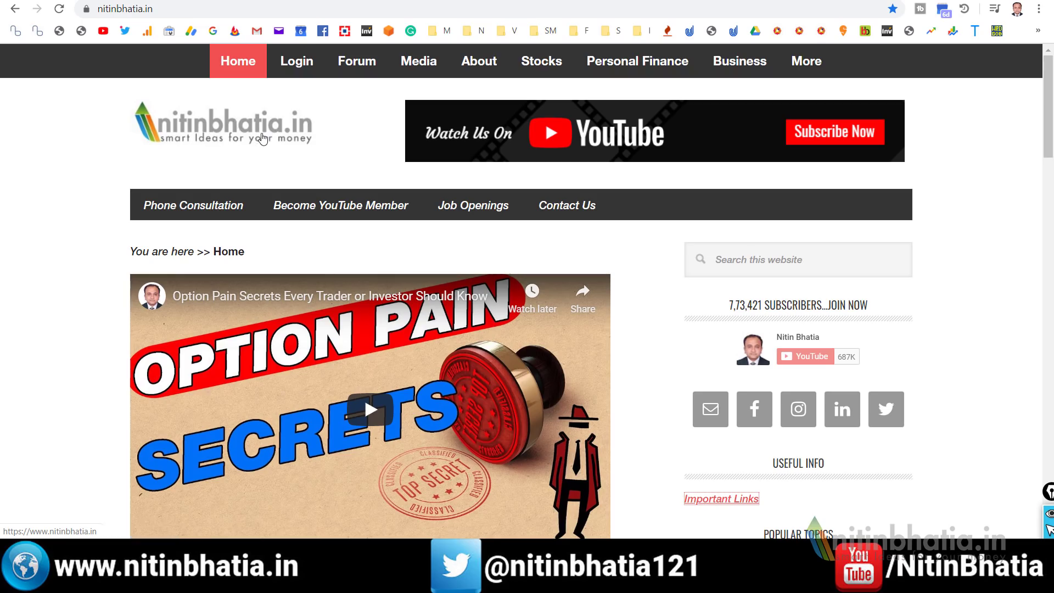
scroll(691, 246, down, 5)
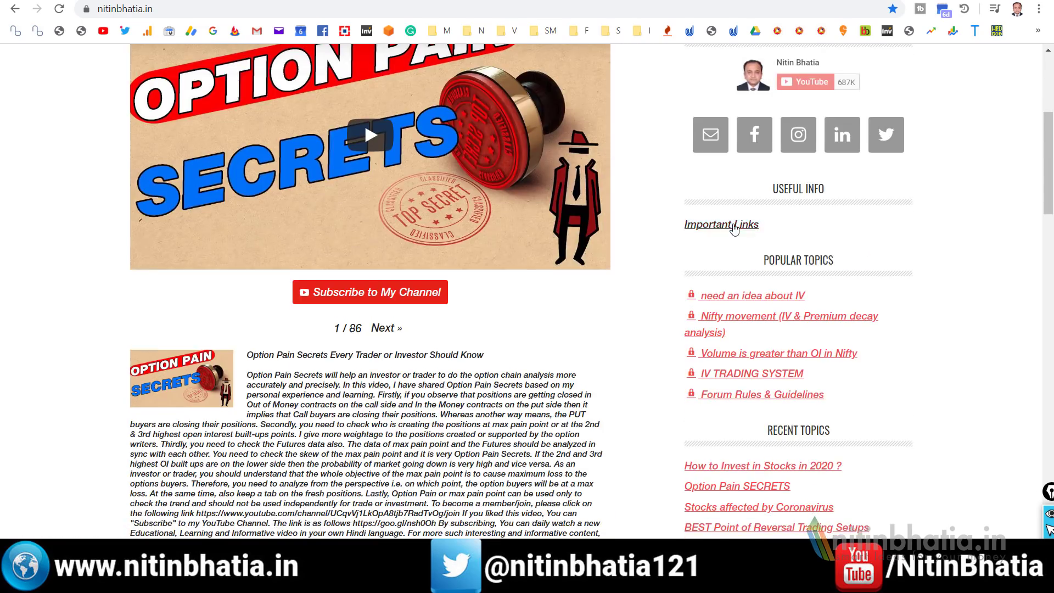
scroll(567, 212, down, 10)
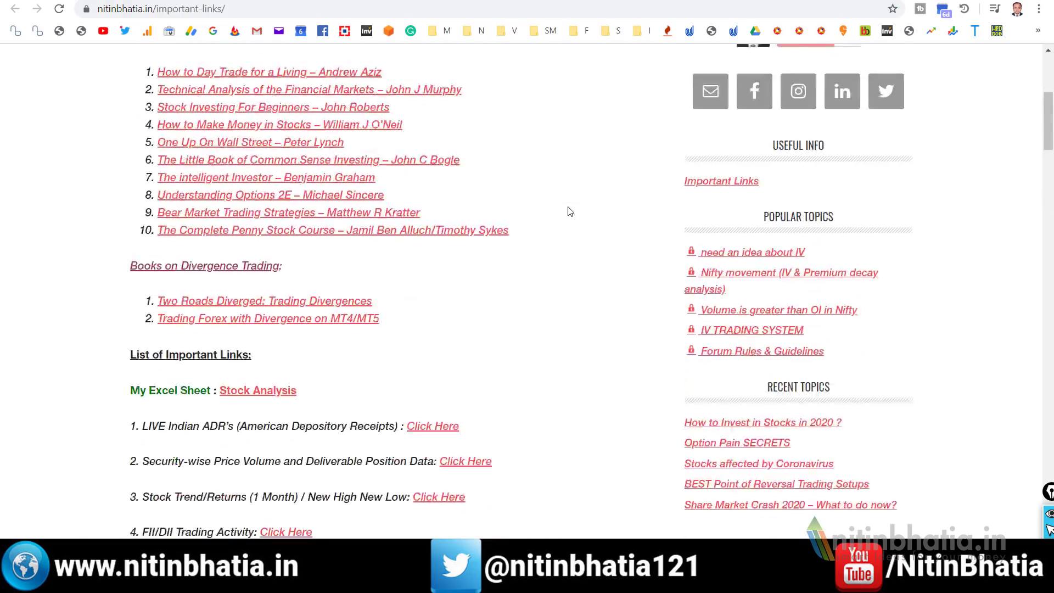
scroll(160, 340, down, 1)
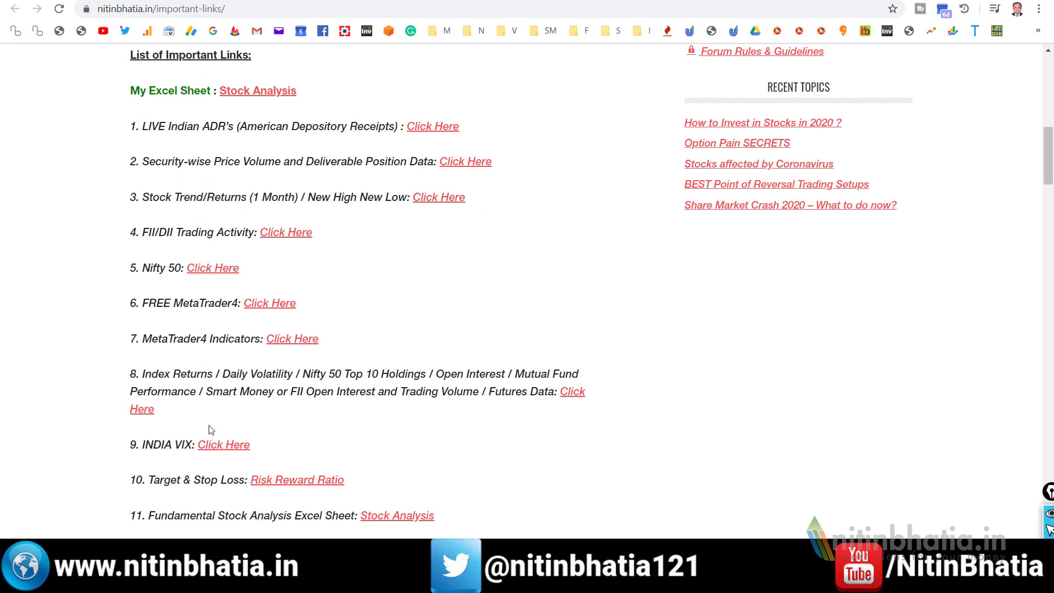
Step: Open the NSE reports linked in item 8 (Index Returns / Daily Volatility) and open the equity derivatives Bhavcopy file (csv)
click(147, 411)
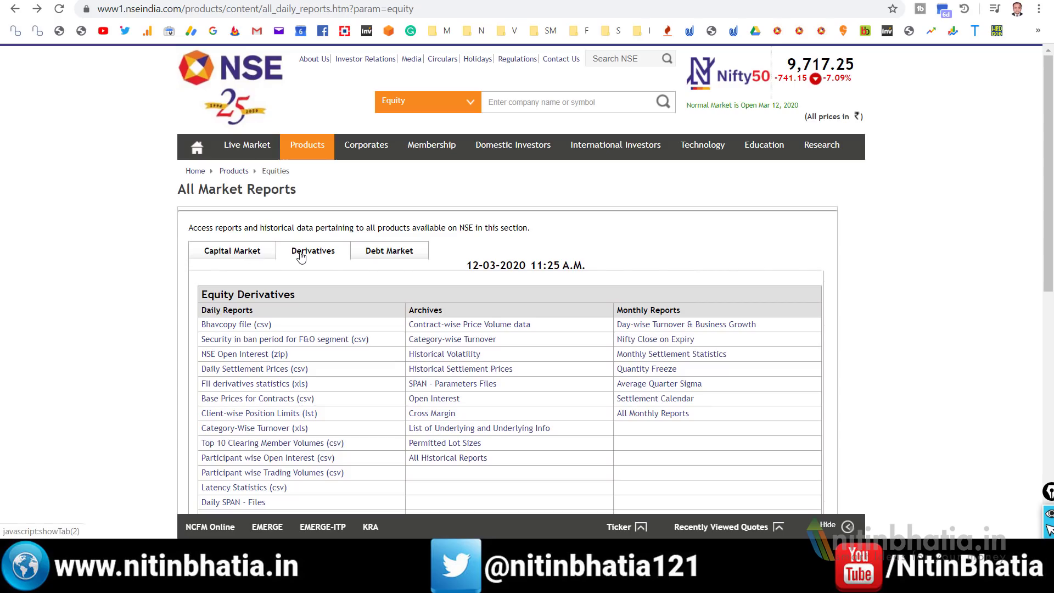
scroll(161, 193, down, 1)
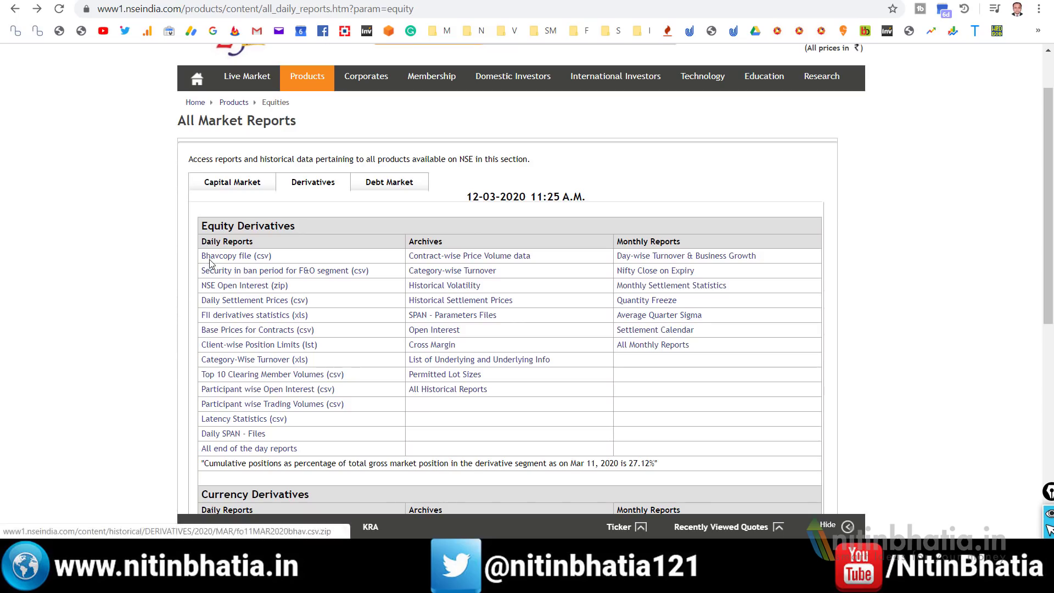
click(230, 256)
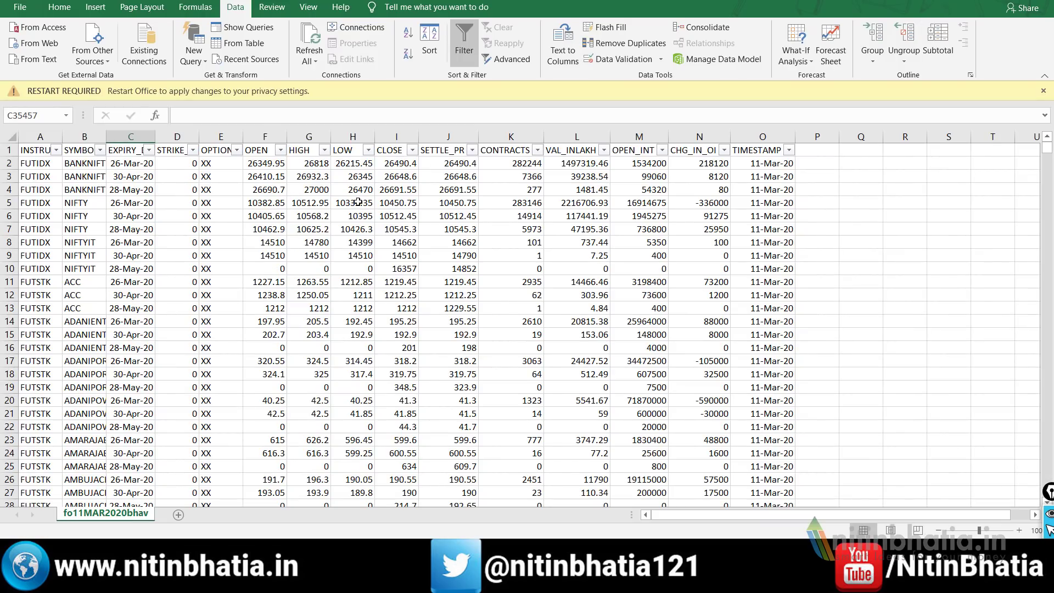
Step: Filter the INSTRUMENT column of the bhavcopy sheet to show only FUTIDX
click(56, 151)
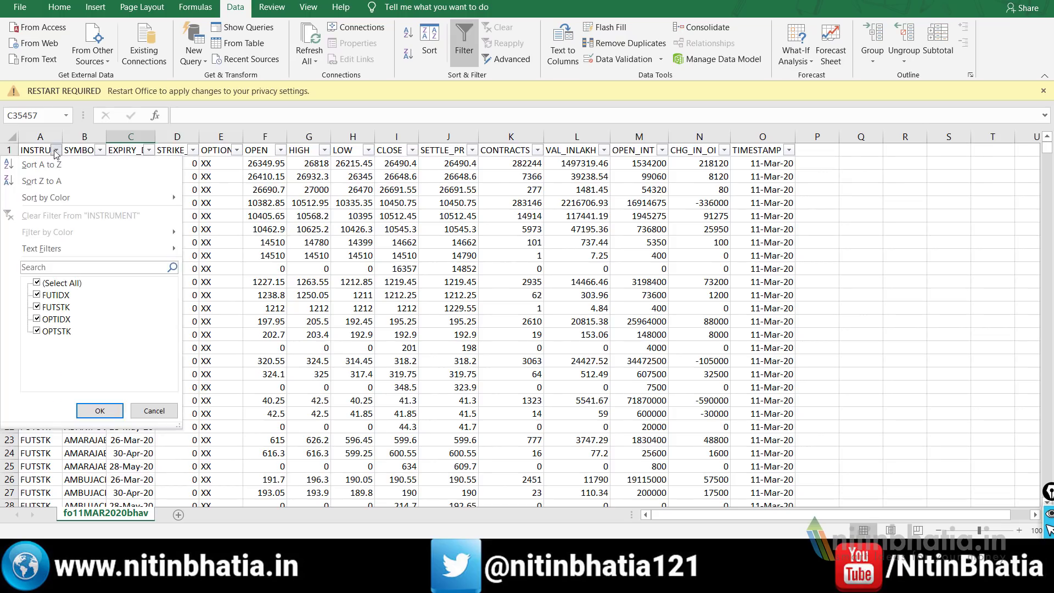
click(58, 284)
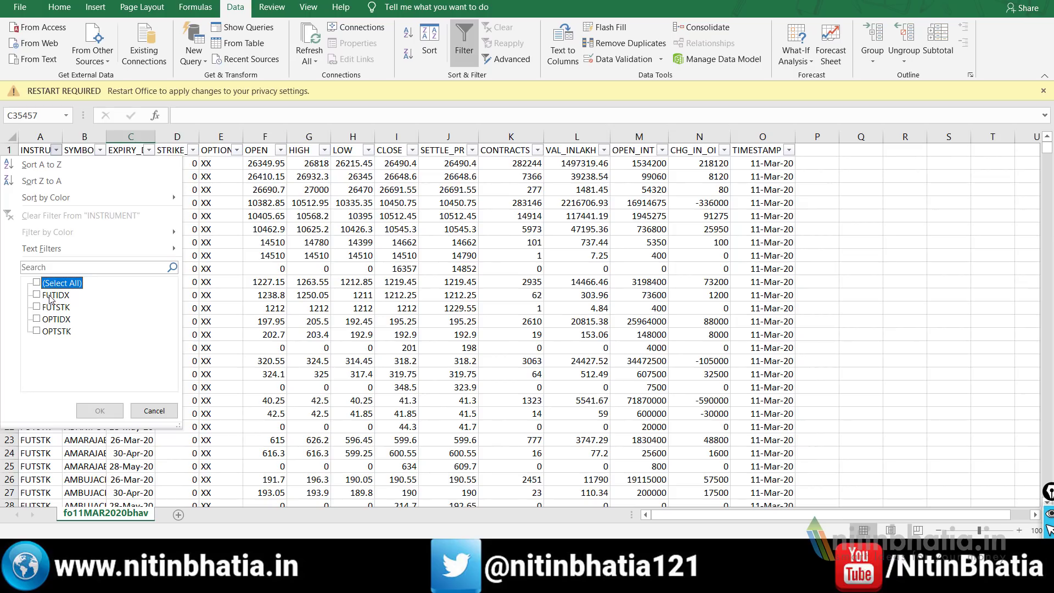
click(51, 296)
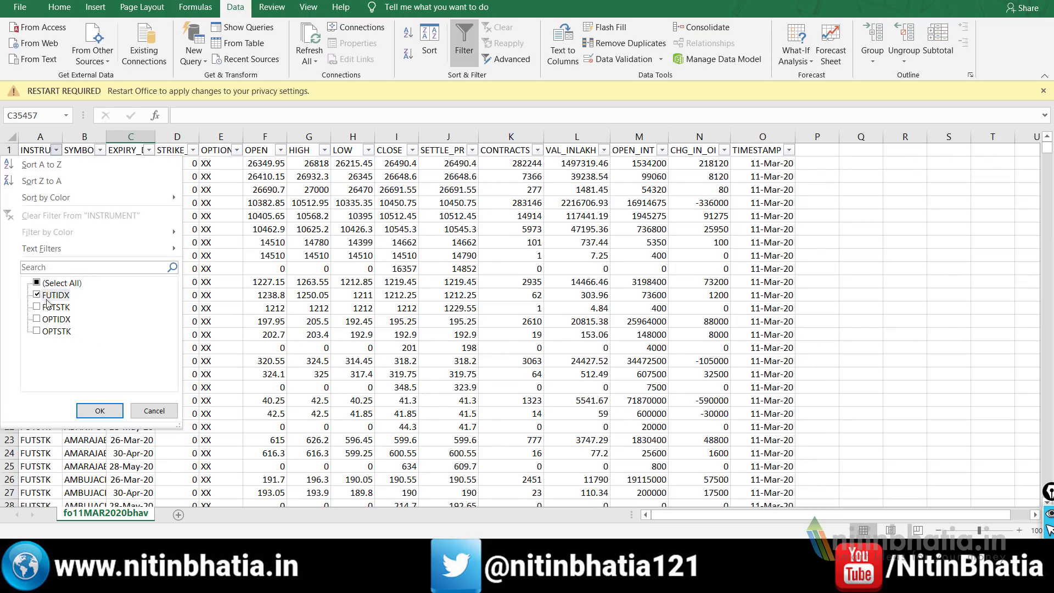
click(103, 408)
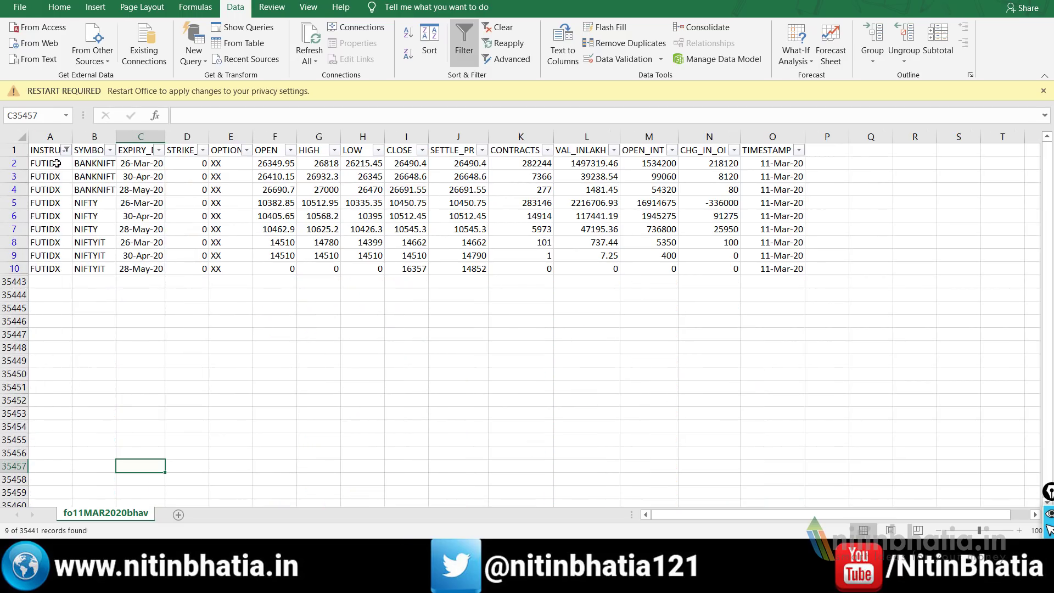
Step: Filter the SYMBOL column to show only NIFTY
click(108, 153)
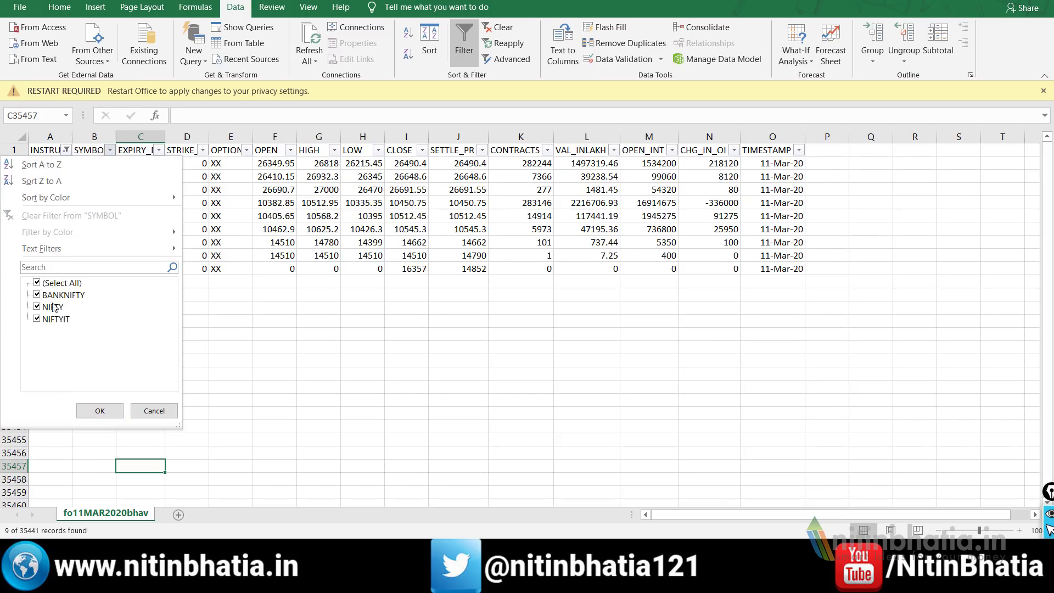
click(40, 286)
click(38, 307)
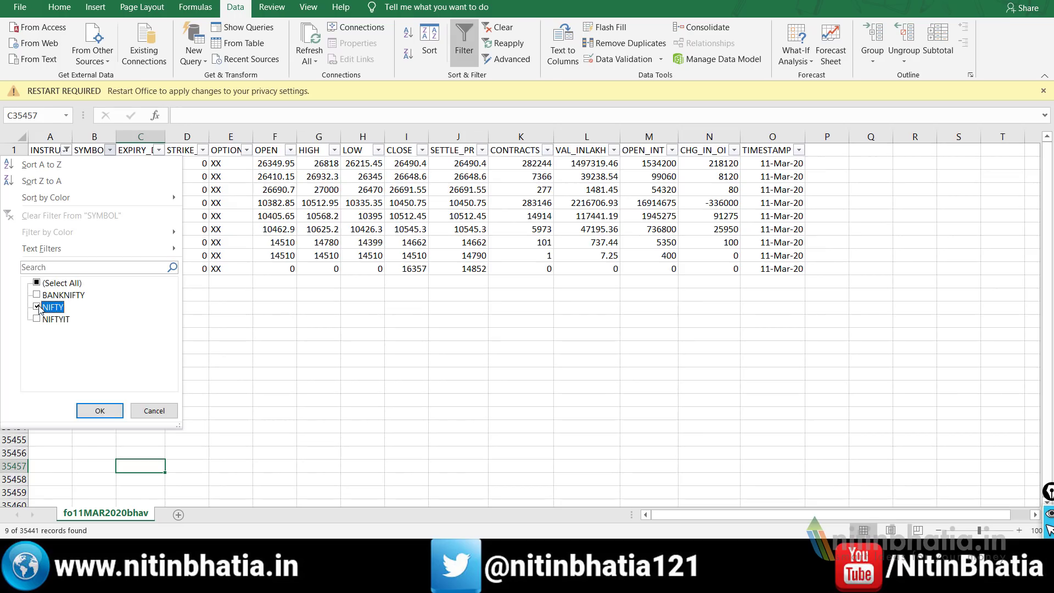
click(99, 412)
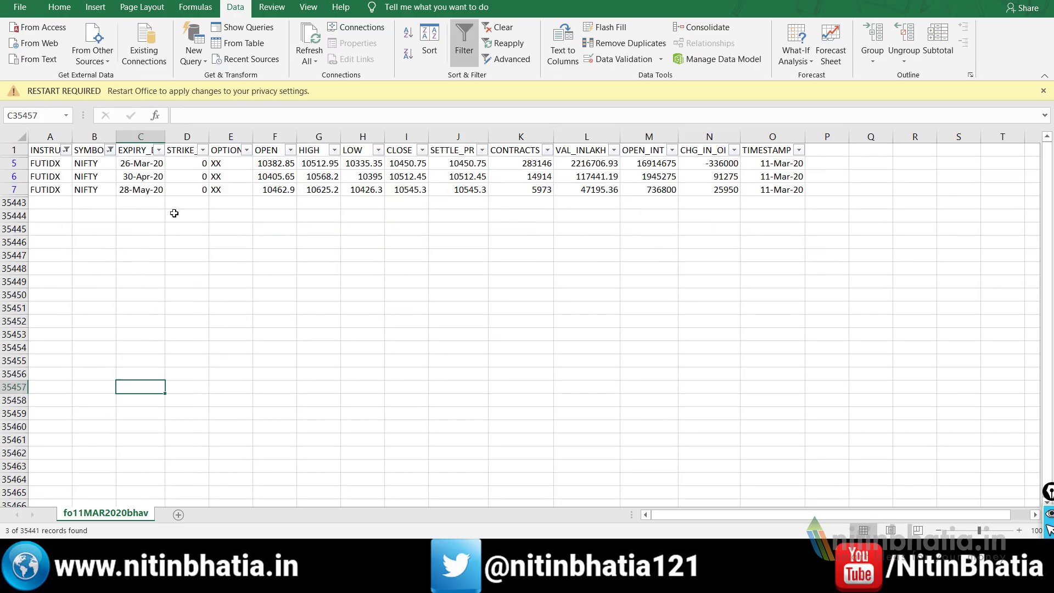
Step: Examine the contracts, value, open interest and change in open interest for the NIFTY future expiring 26-Mar-20
click(515, 153)
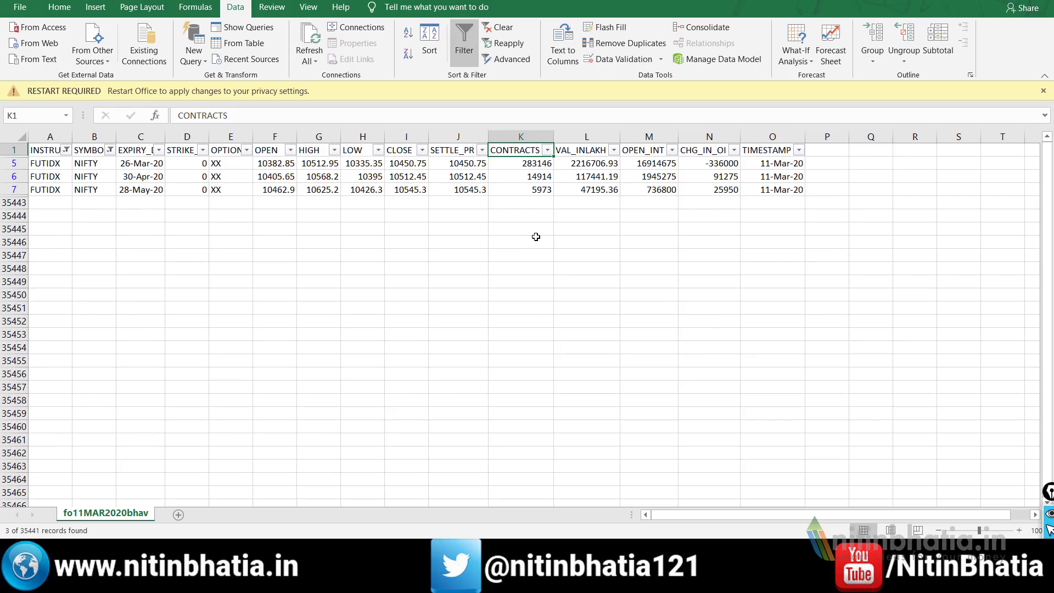
key(Down)
key(Right)
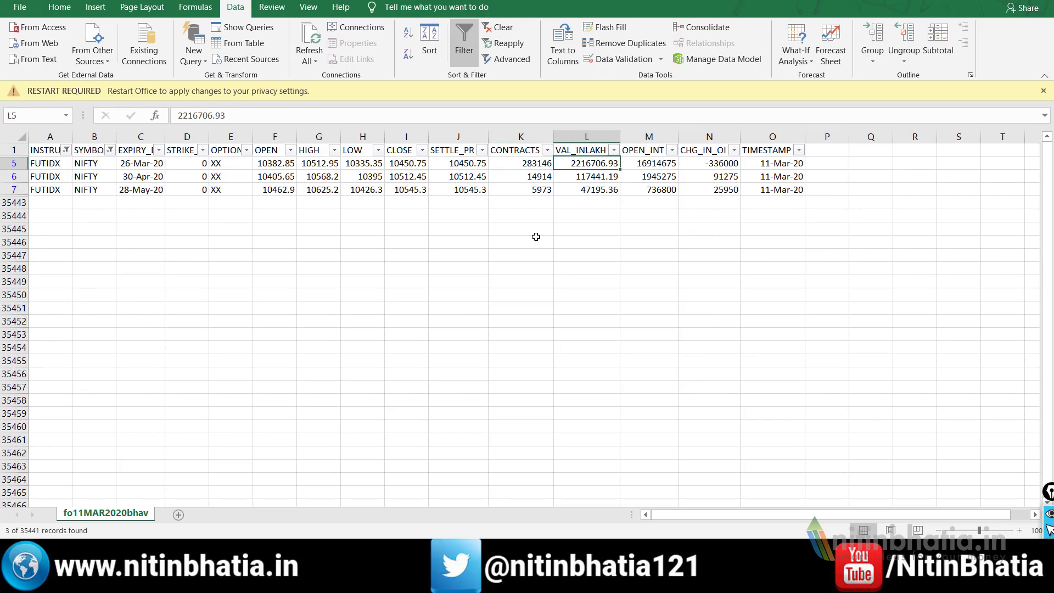
key(Right)
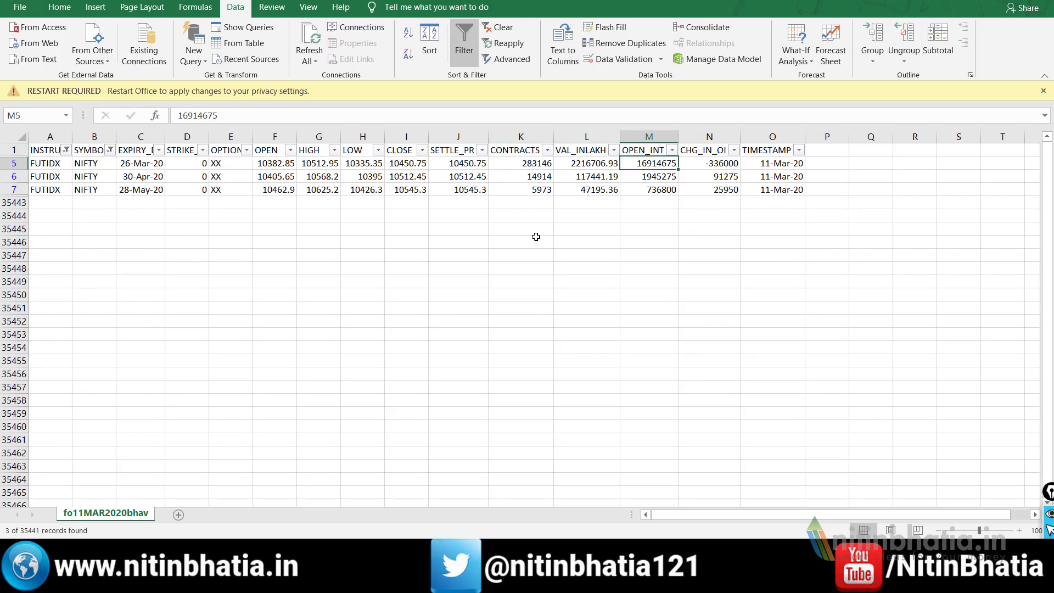
key(Right)
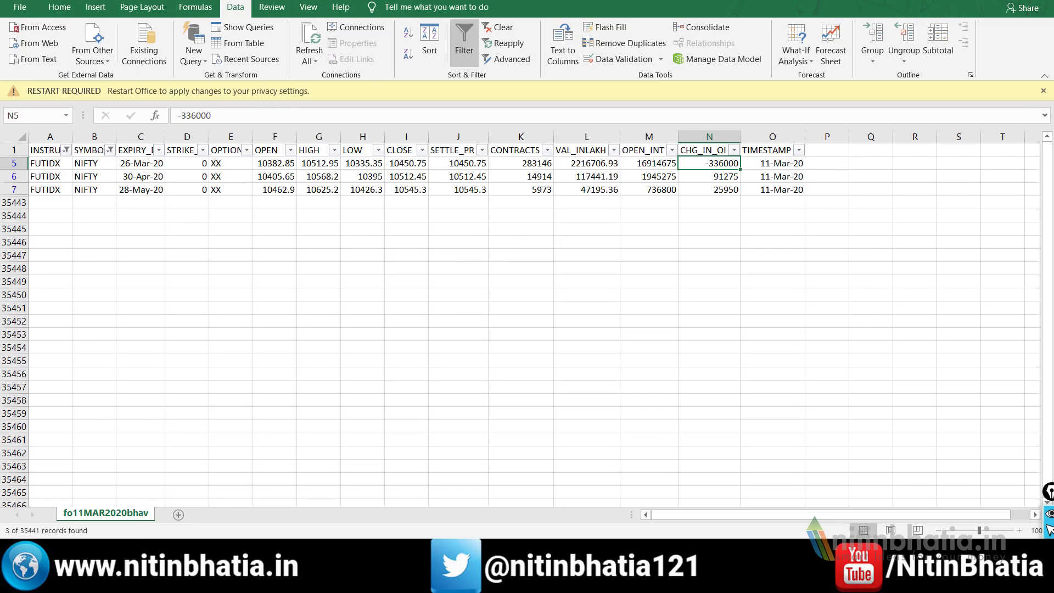
Step: Return to the NSE equity derivatives daily reports and open FII derivatives statistics (xls) and Participant wise Open Interest (csv)
key(alt+Tab)
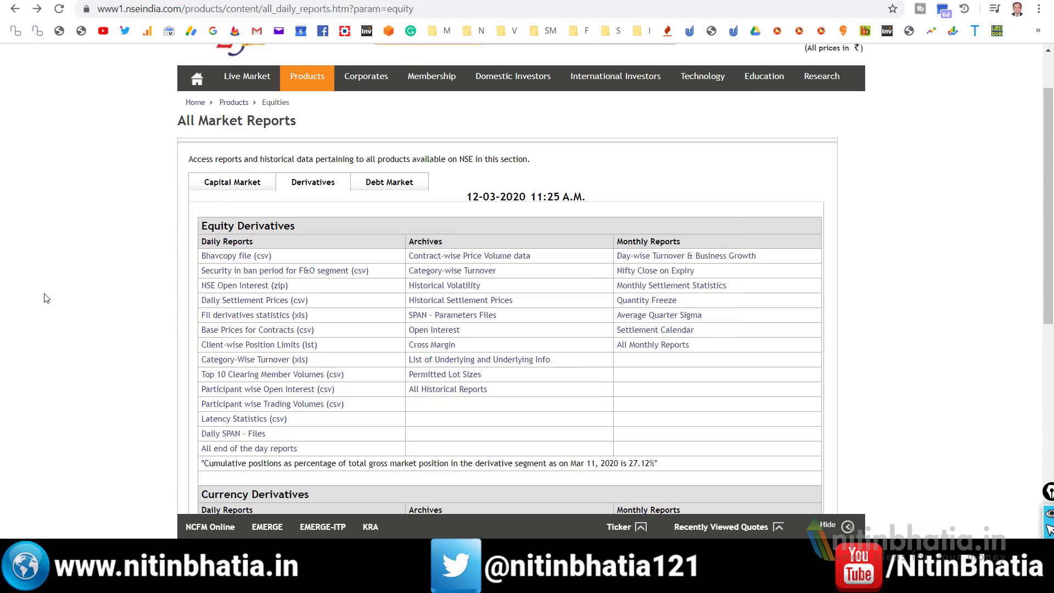
scroll(51, 288, down, 2)
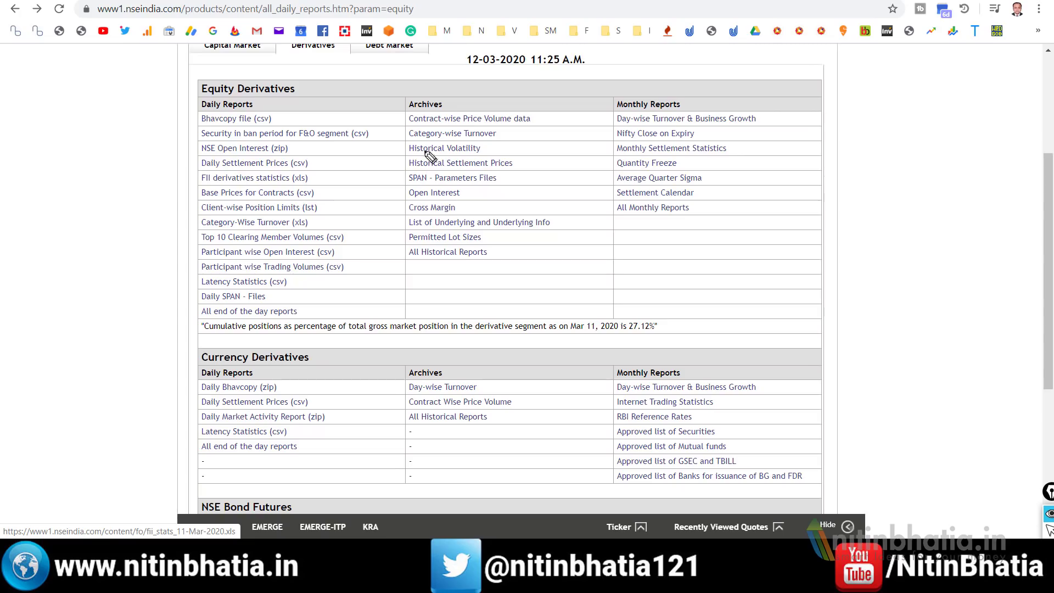
drag(313, 181, 350, 170)
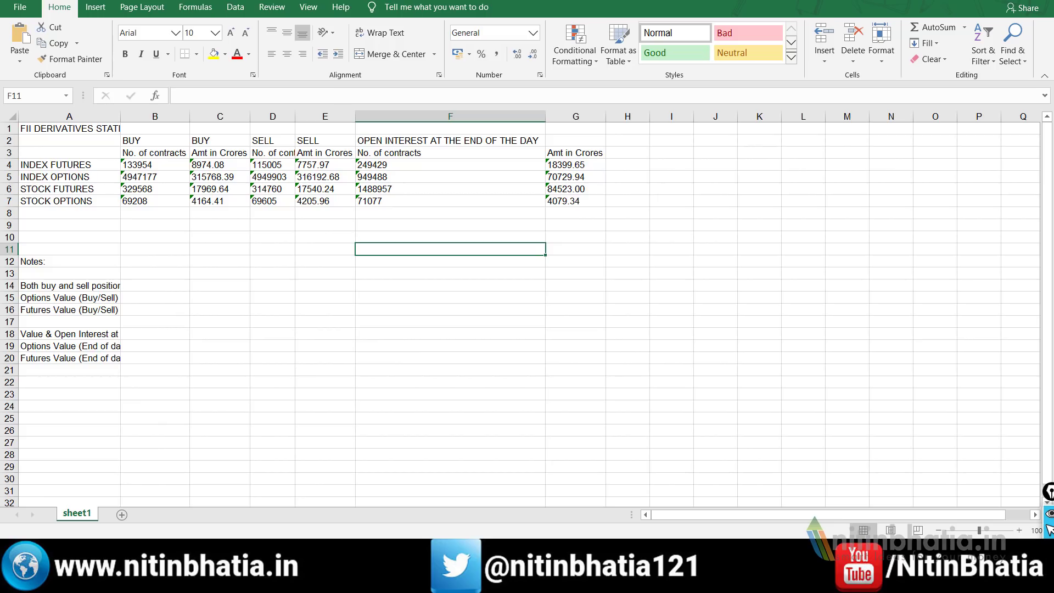
key(alt+Tab)
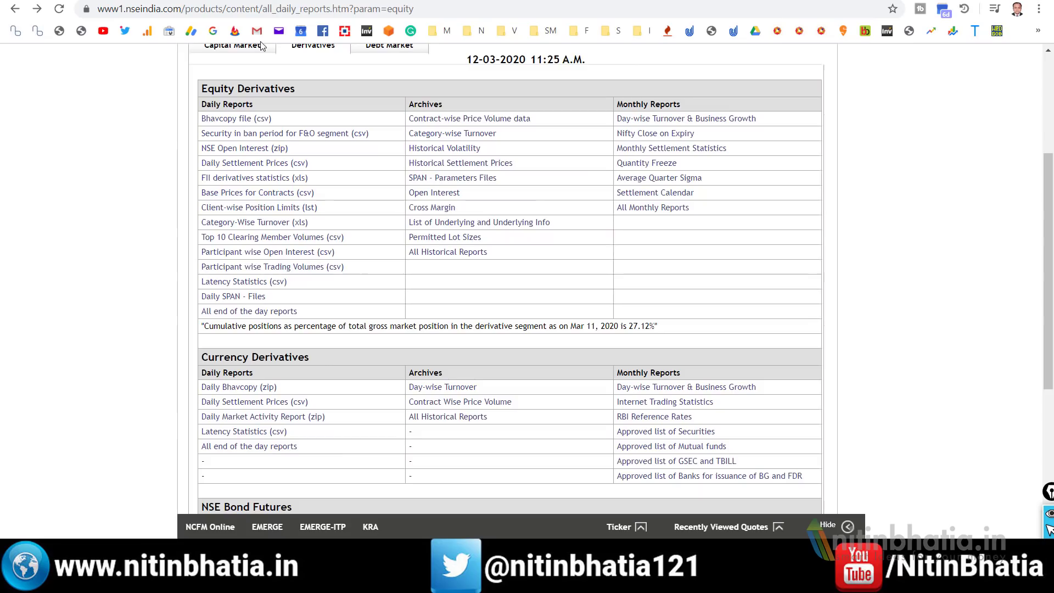
click(281, 254)
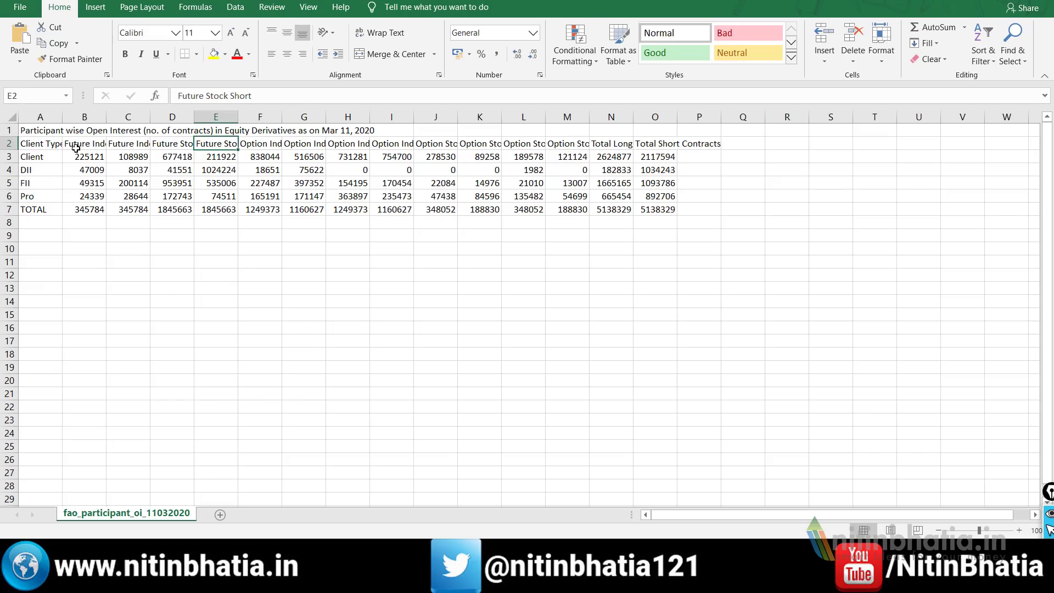
Step: Examine the client types and the future, option and total contract headings in the participant-wise open interest sheet, and return to the NSE reports page
click(89, 143)
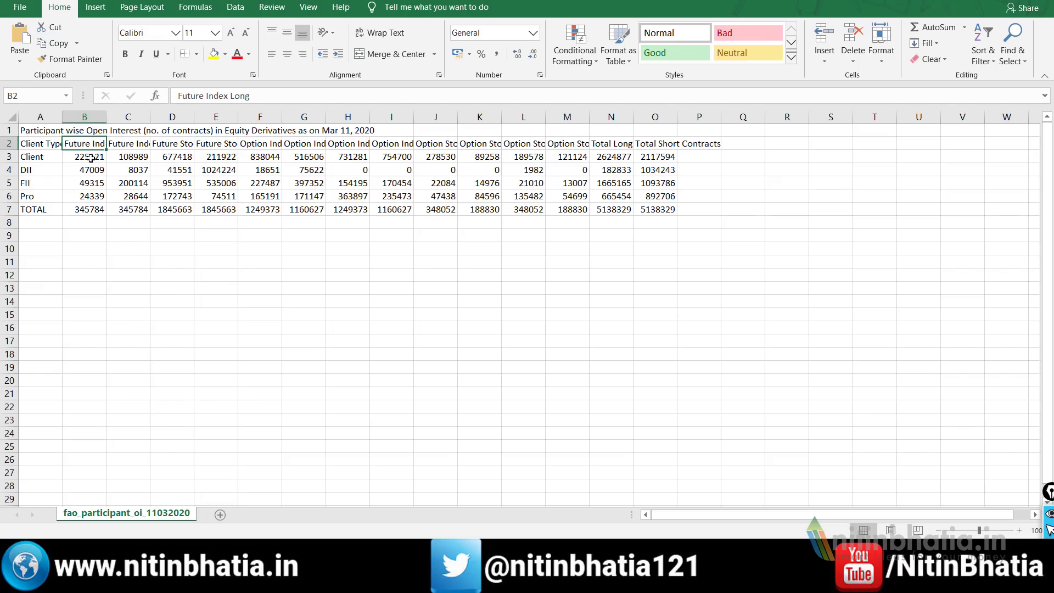
click(135, 143)
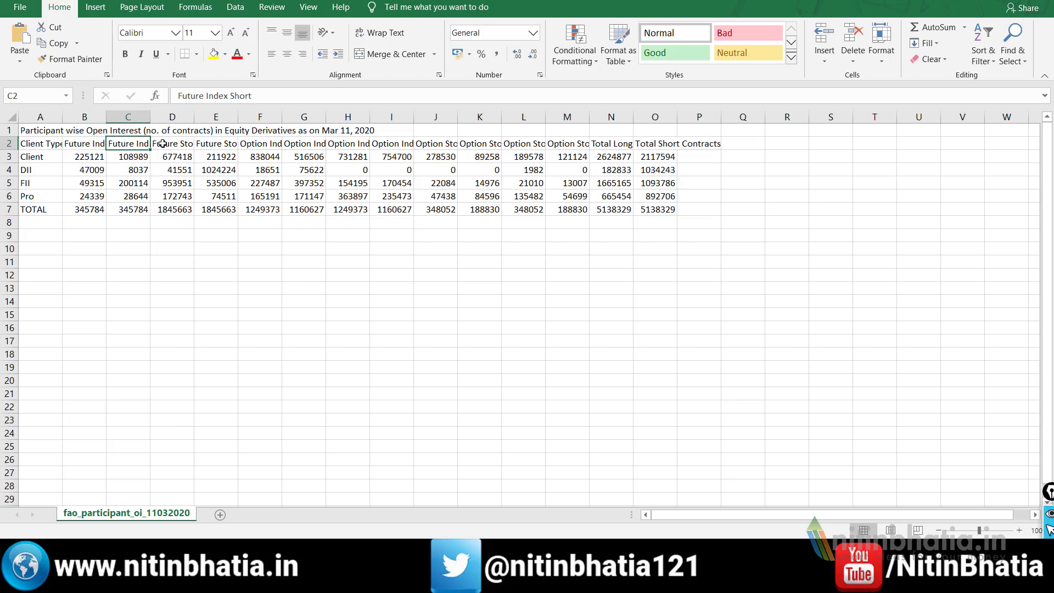
click(169, 142)
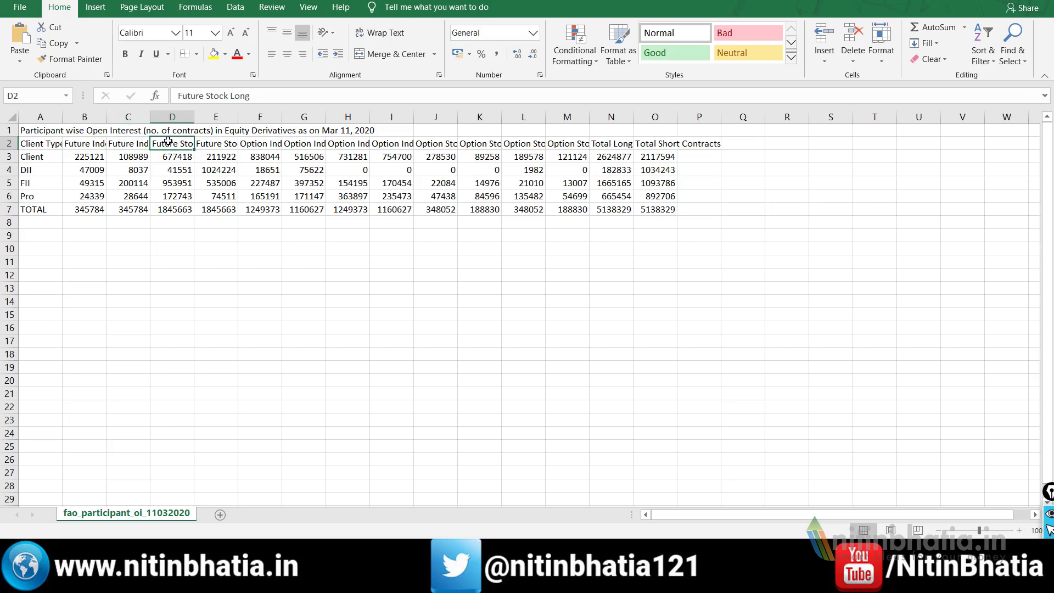
click(212, 143)
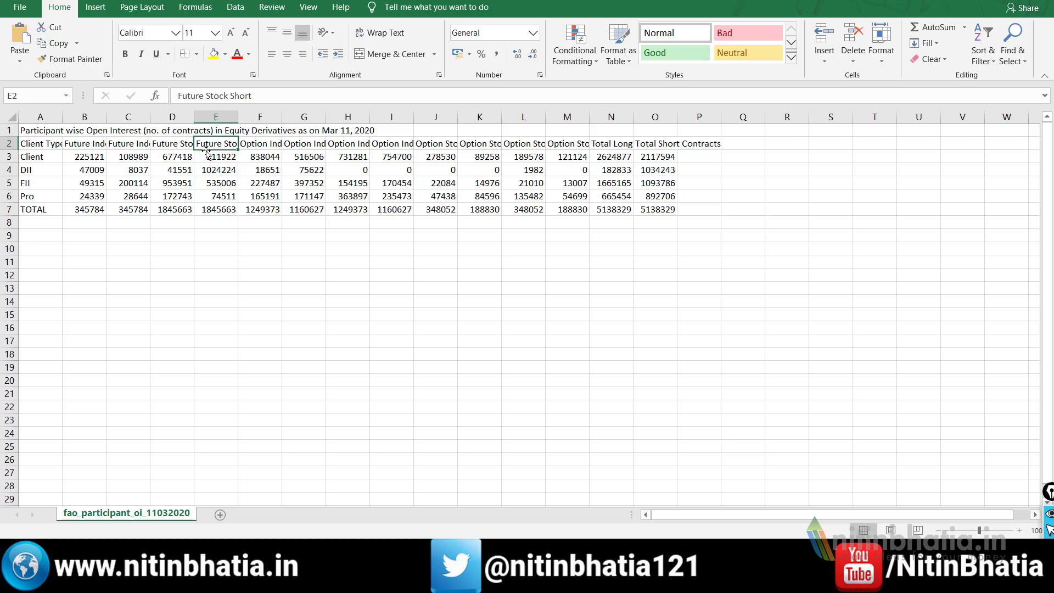
click(39, 158)
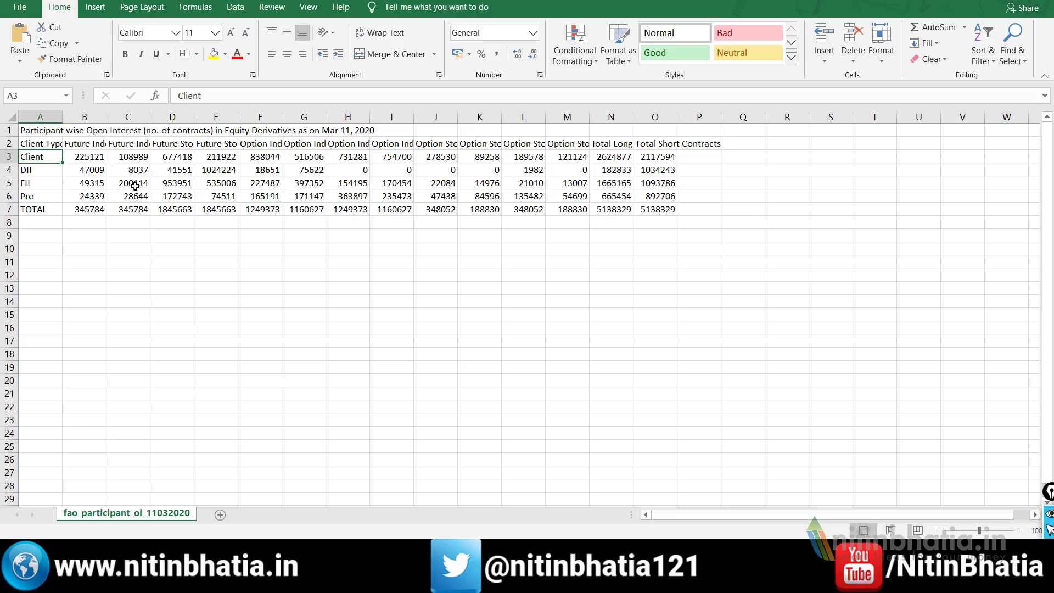
click(304, 144)
click(344, 144)
click(386, 143)
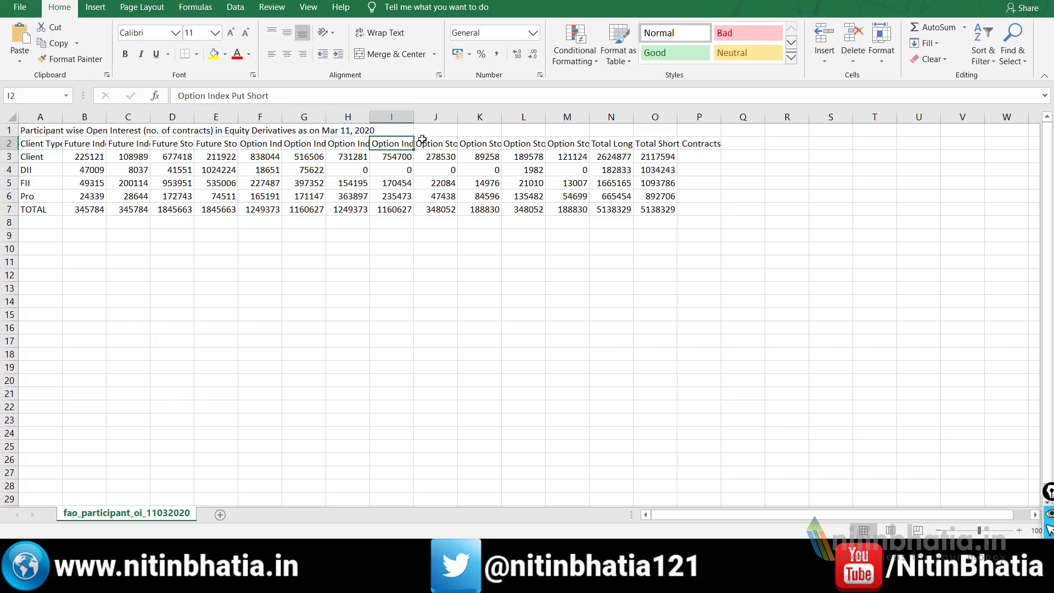
click(611, 143)
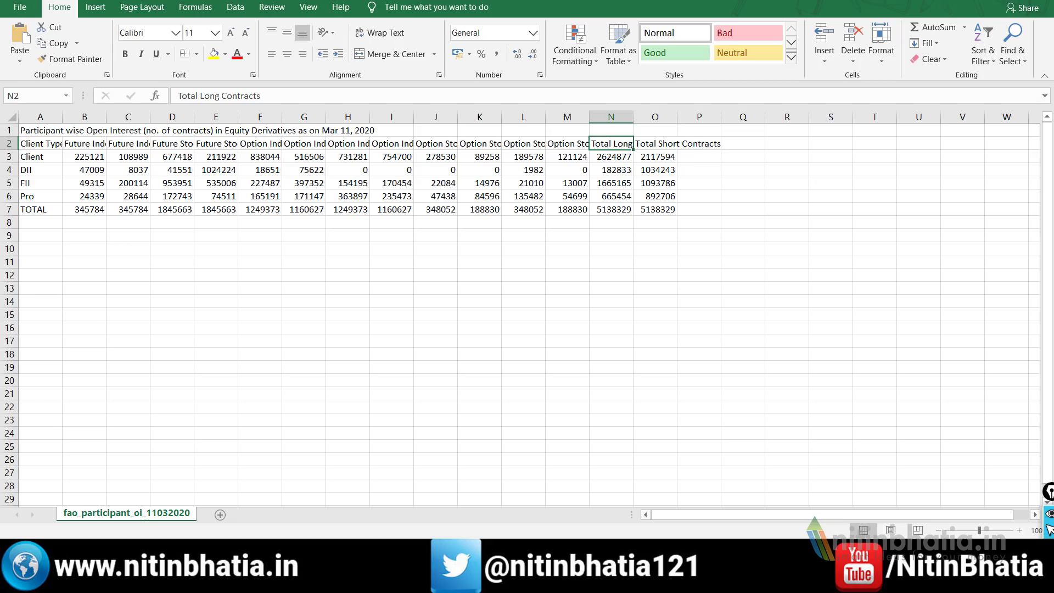
key(alt+Tab)
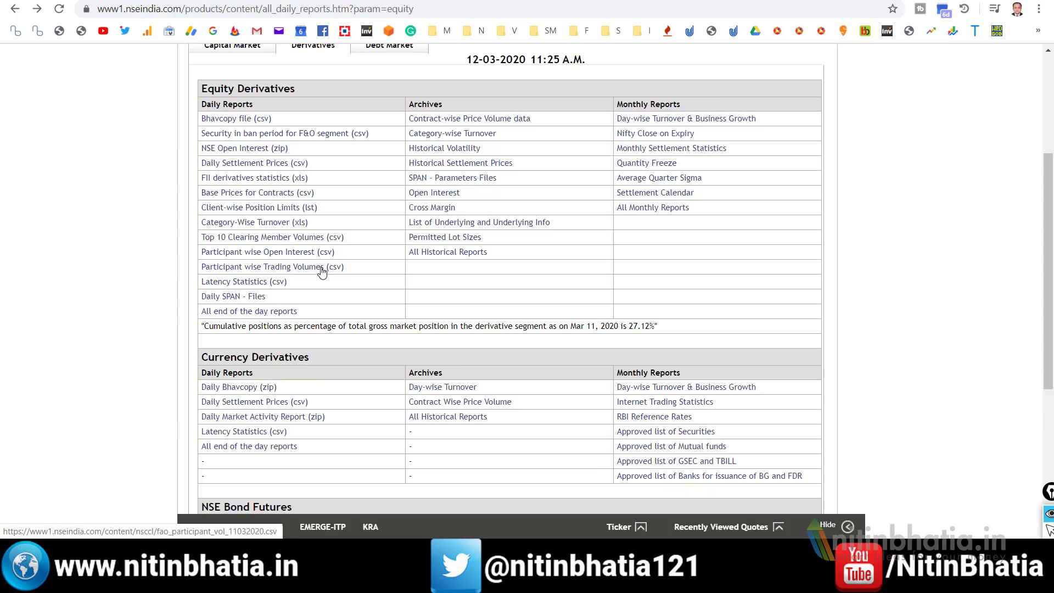
Step: Examine the Participant wise Trading Volumes (csv) sheet and return to the NSE equity derivatives reports
mouse_move(356, 268)
mouse_down()
mouse_move(362, 282)
mouse_move(395, 241)
mouse_up()
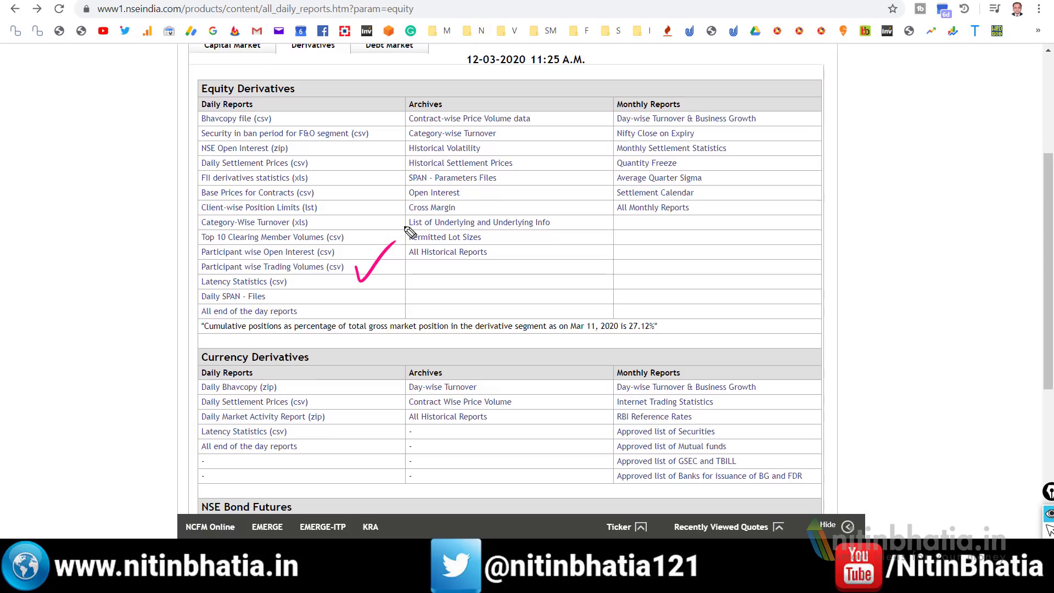
key(ctrl+z)
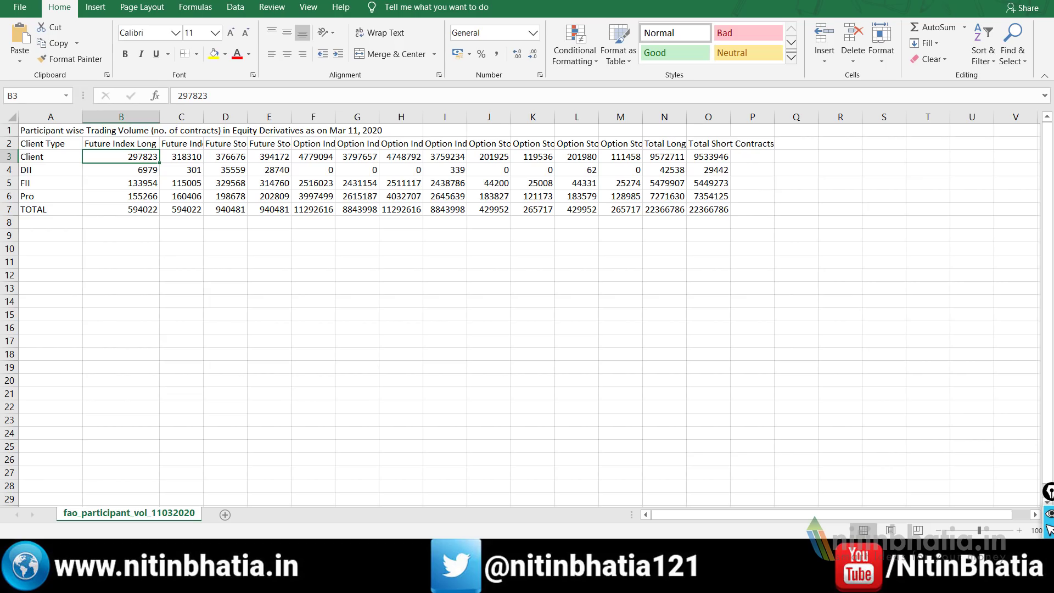
key(alt+Tab)
scroll(489, 291, up, 1)
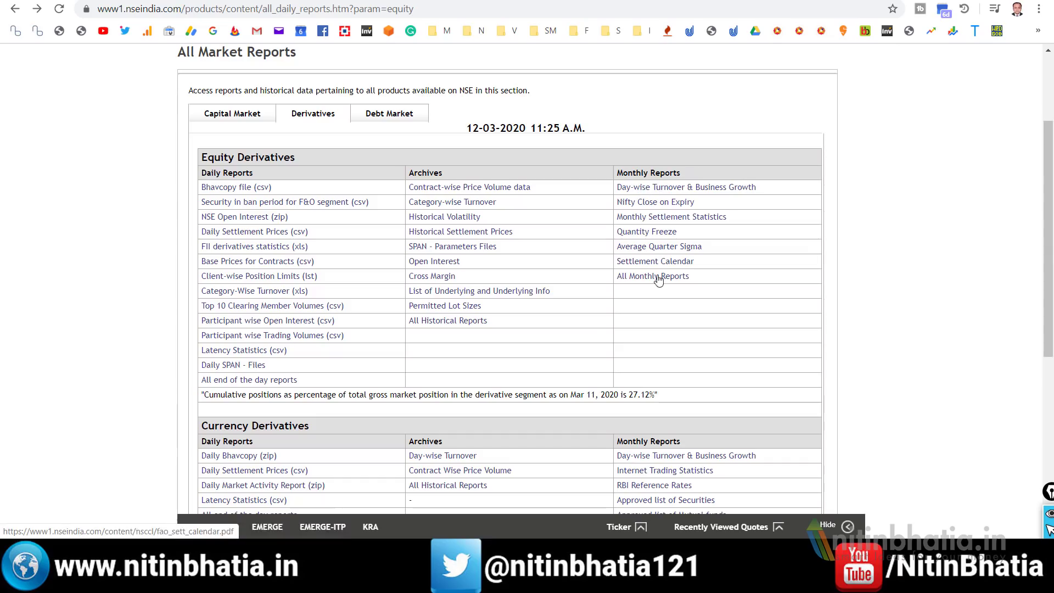
Step: Open the Day-wise Turnover & Business Growth monthly report for equity derivatives and review its yearly figures
click(670, 189)
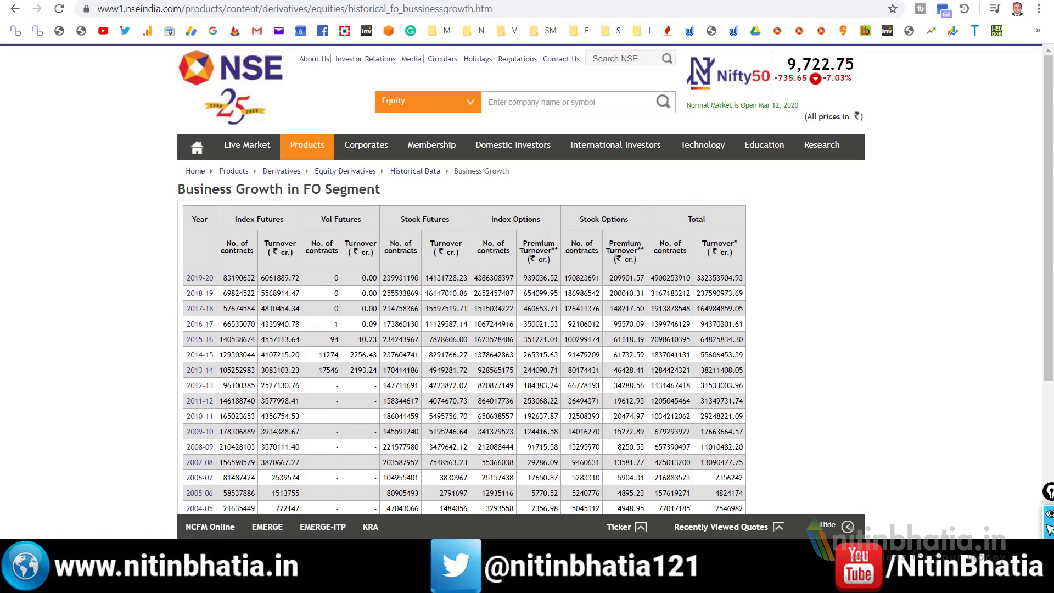
scroll(552, 230, down, 4)
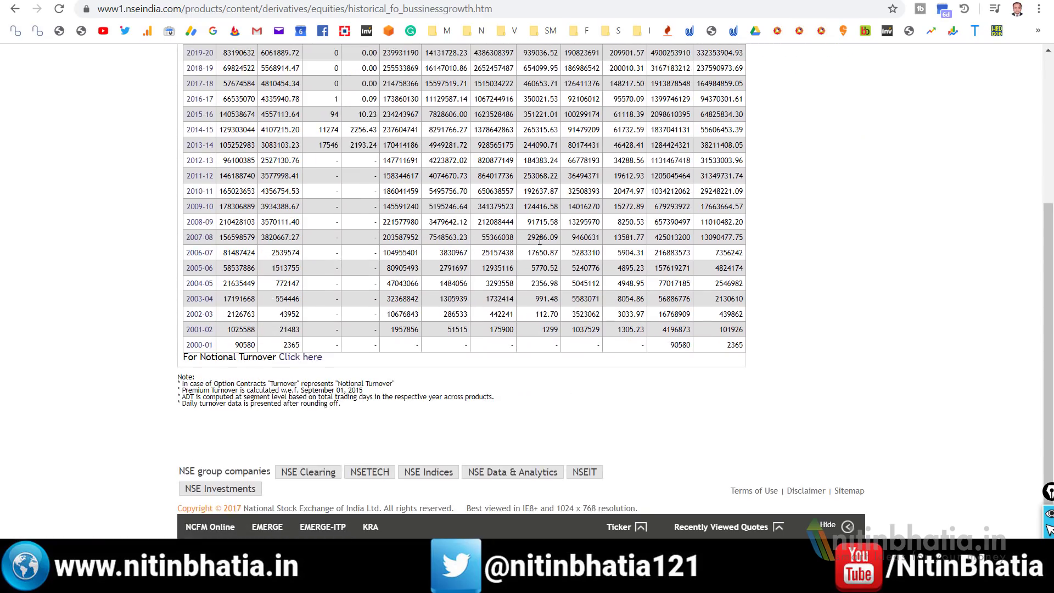
scroll(540, 240, up, 4)
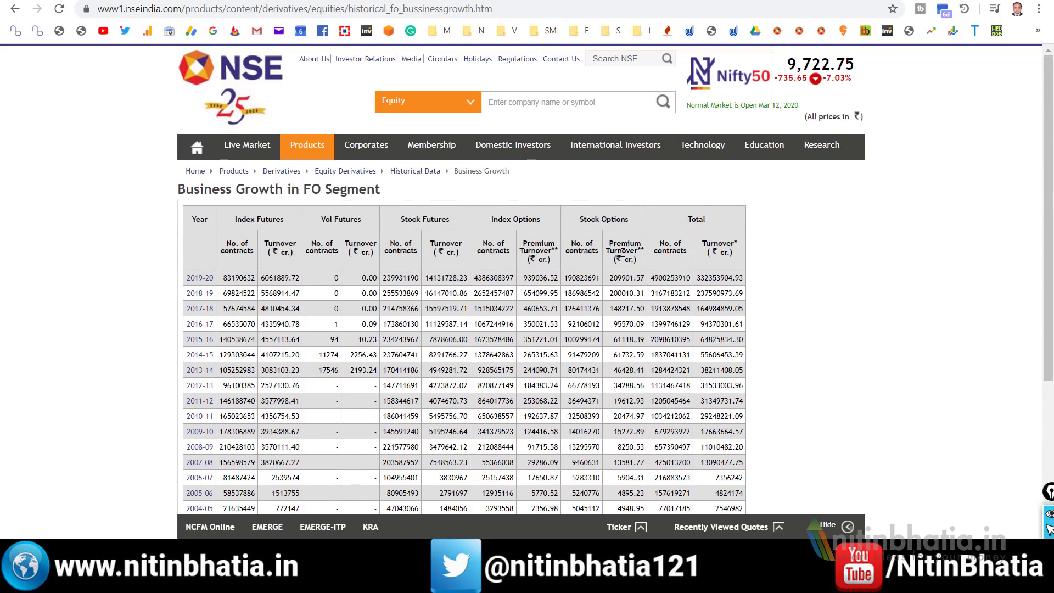
Step: View the 2019-20 month-wise breakdown, go back to the yearly table and review the years down to 2000-01
click(199, 279)
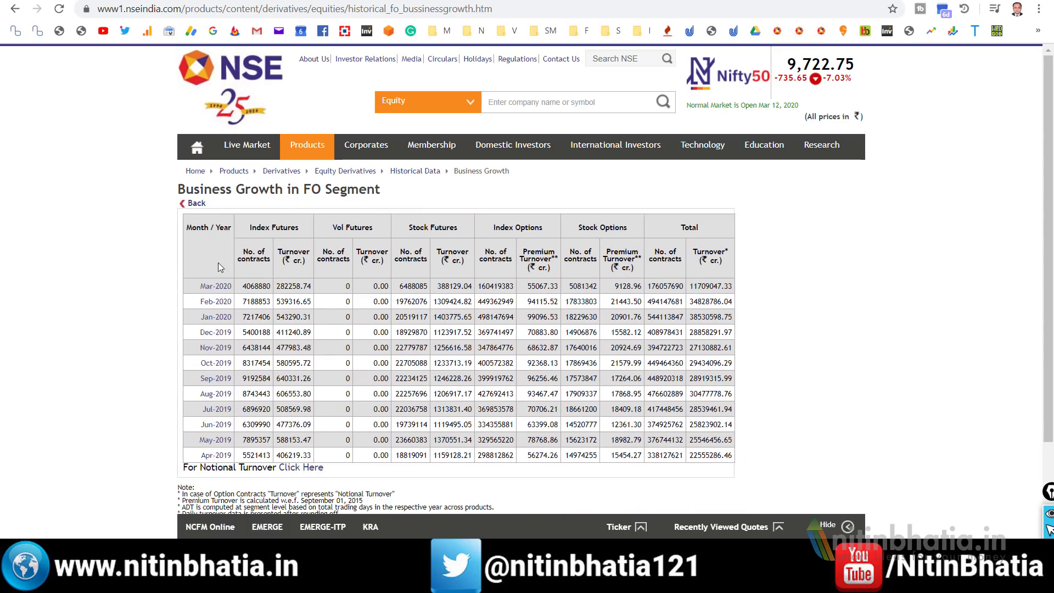
click(199, 206)
scroll(139, 266, down, 3)
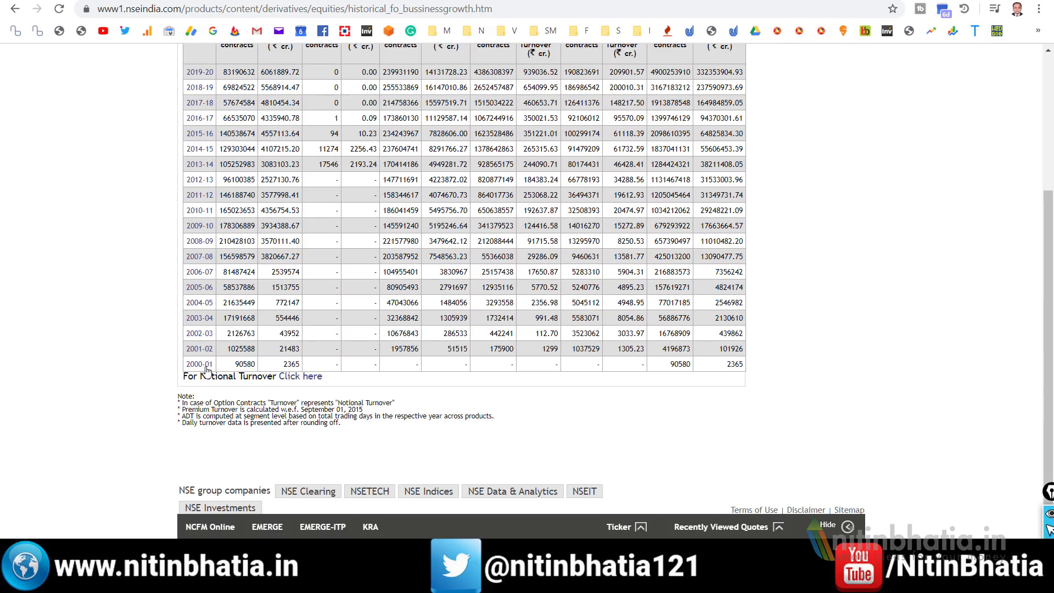
scroll(255, 327, up, 3)
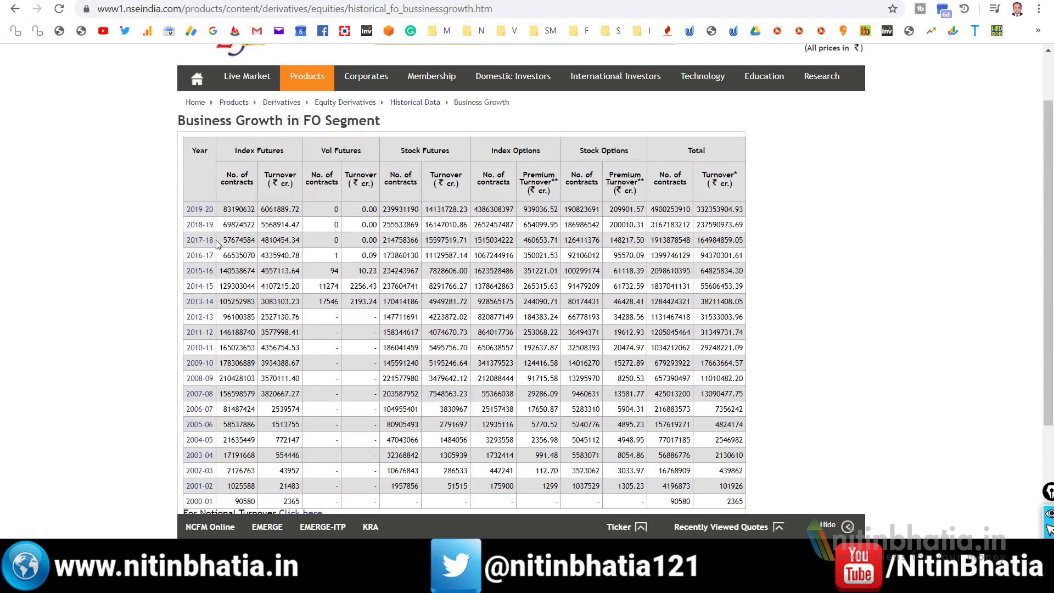
Step: Open the day-wise F&O business growth figures for Mar-2020 from the 2019-20 breakdown
click(199, 210)
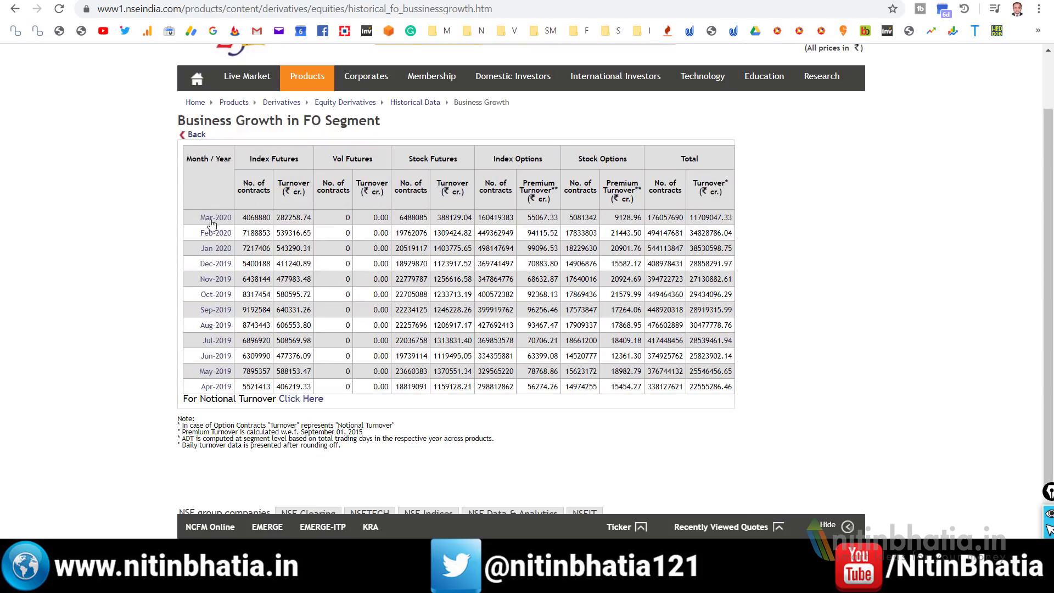
click(211, 219)
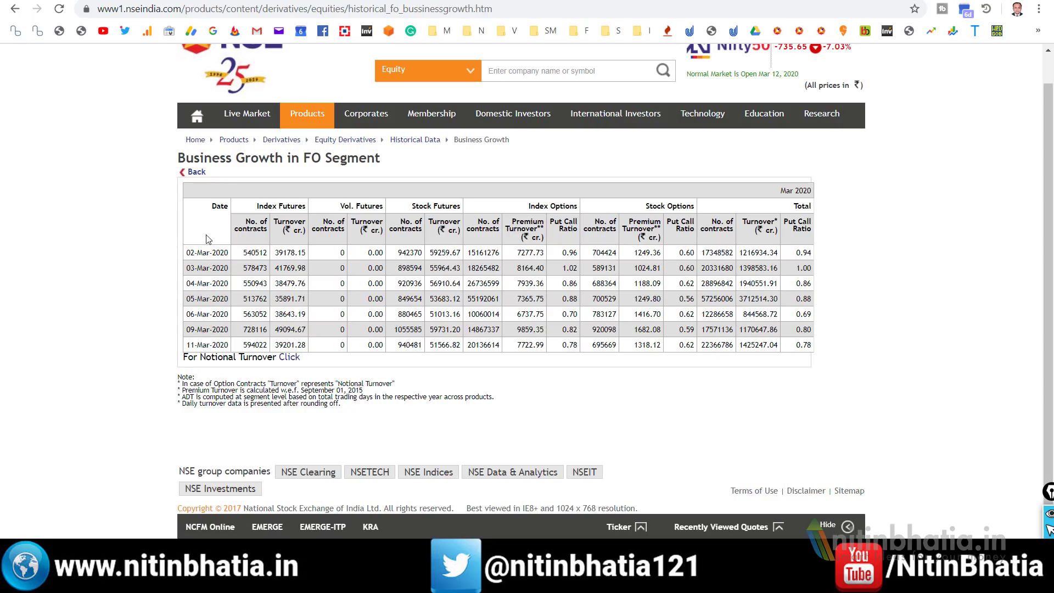
Step: Return to the NSE derivatives reports, start downloading Top 10 Clearing Member Volumes (csv) and cancel the save
click(253, 115)
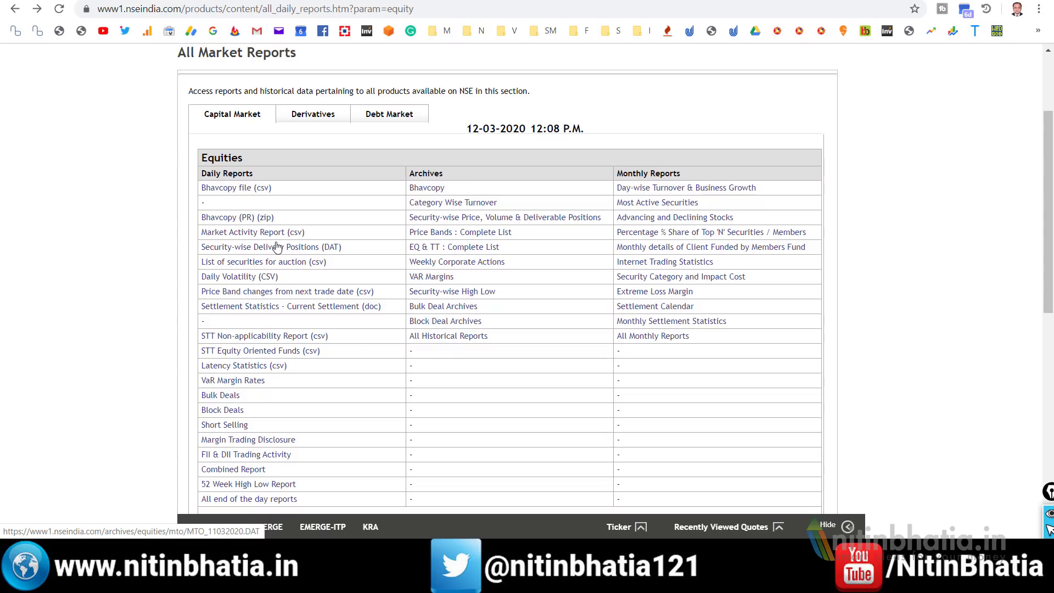
click(303, 119)
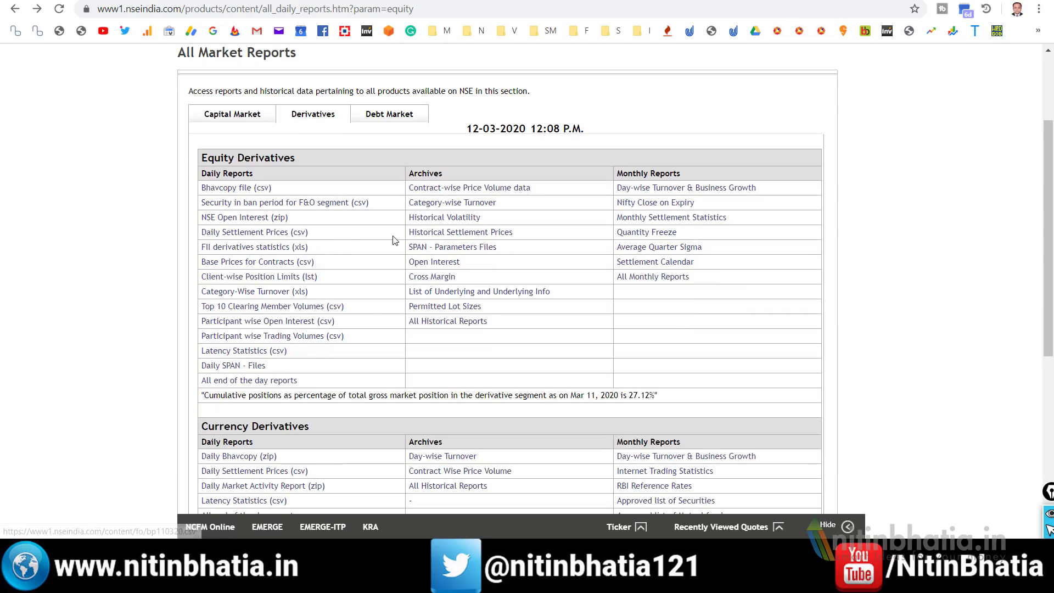
scroll(395, 242, down, 3)
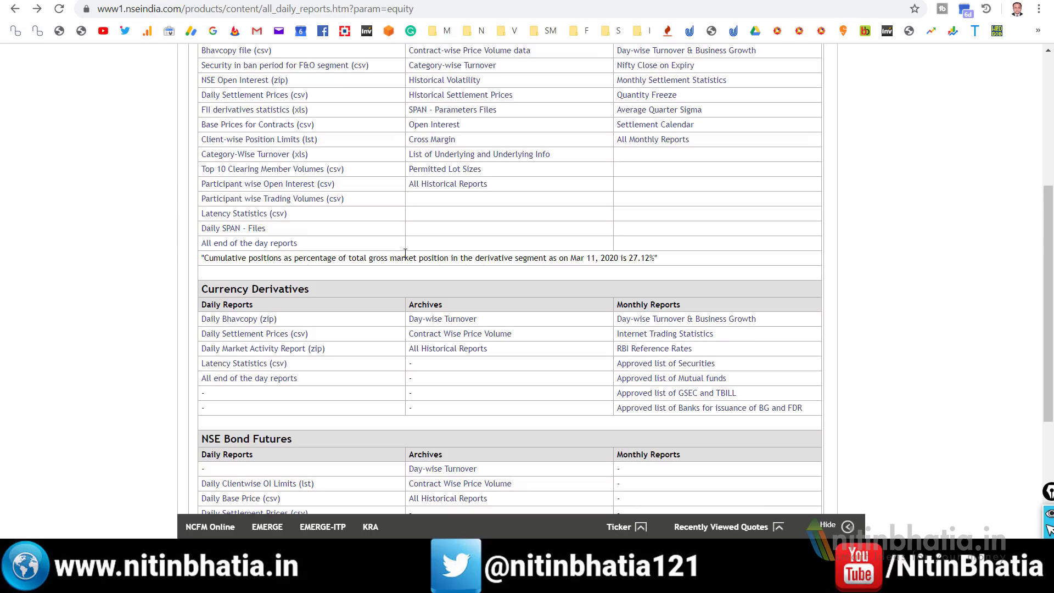
scroll(423, 239, up, 1)
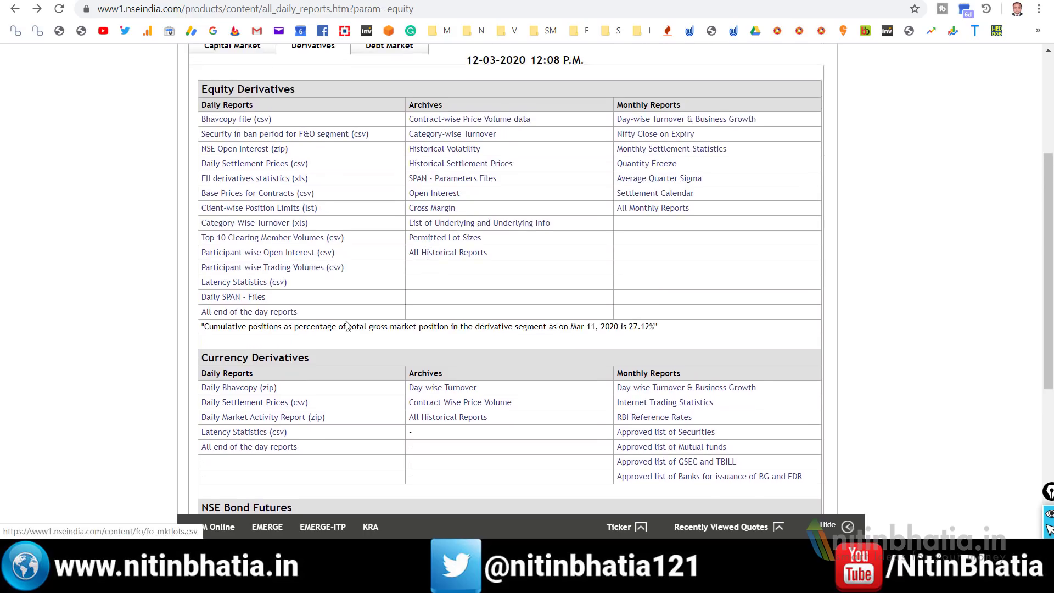
click(302, 239)
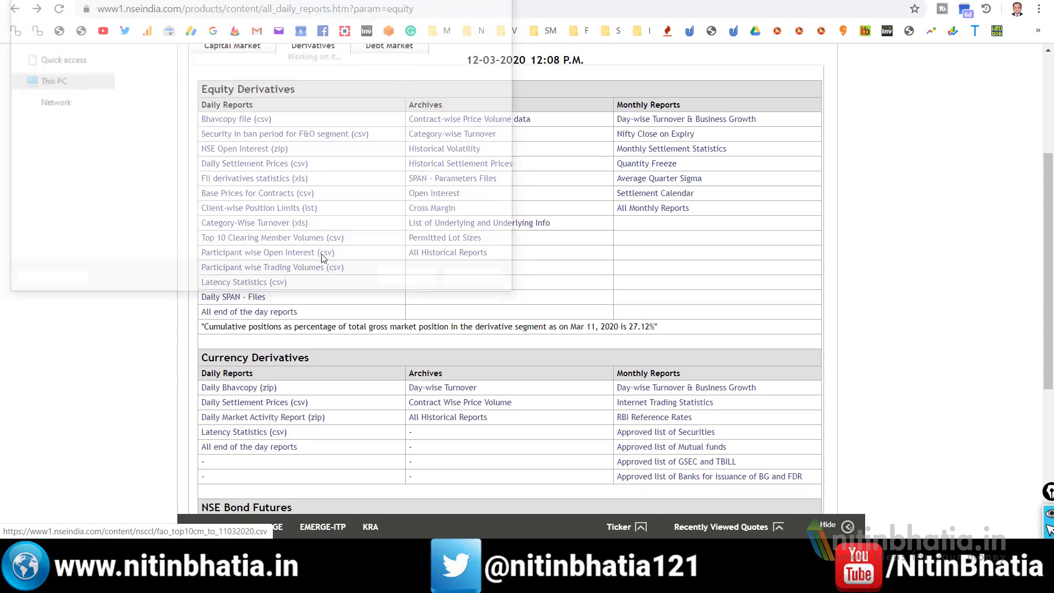
click(478, 282)
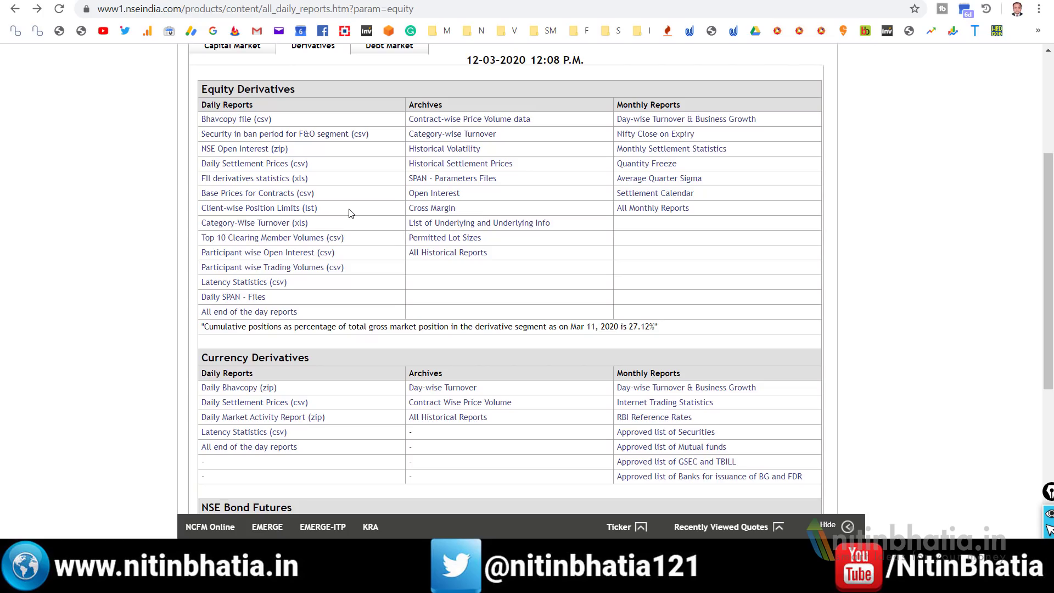
Step: Switch to the stock market educational channel's home page on YouTube
click(113, 1)
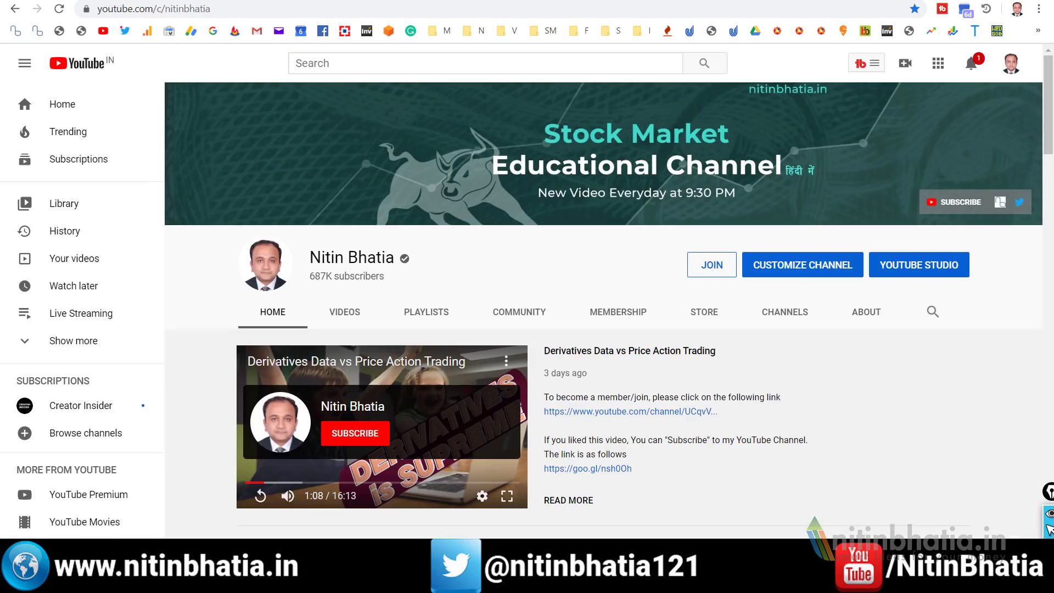